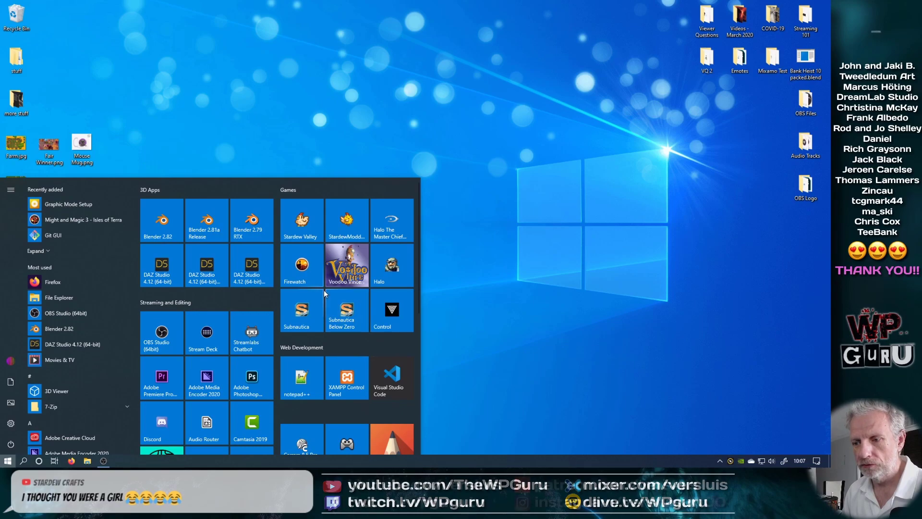
- Launch DAZ Studio 4.12, list the Accessories products in Smart Content, and minimize the program
{"action": "left_click", "coordinate": [169, 280]}
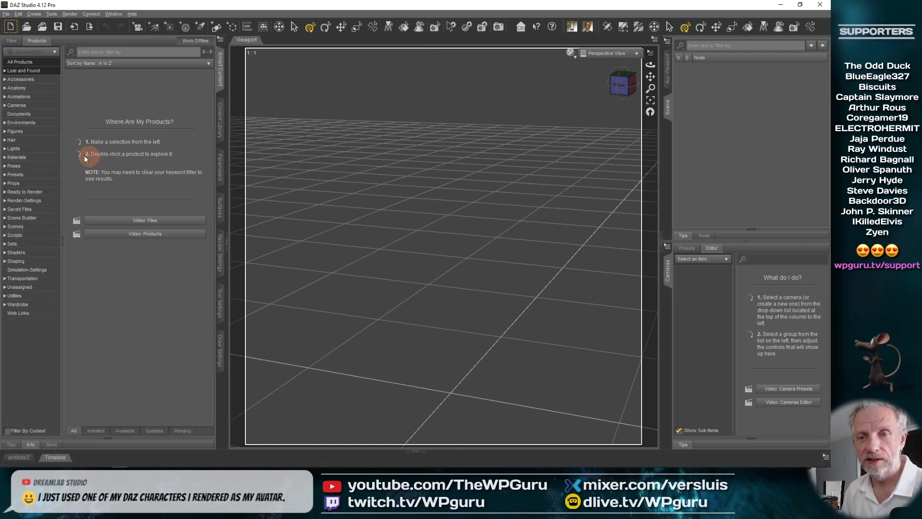
{"action": "left_click", "coordinate": [43, 80]}
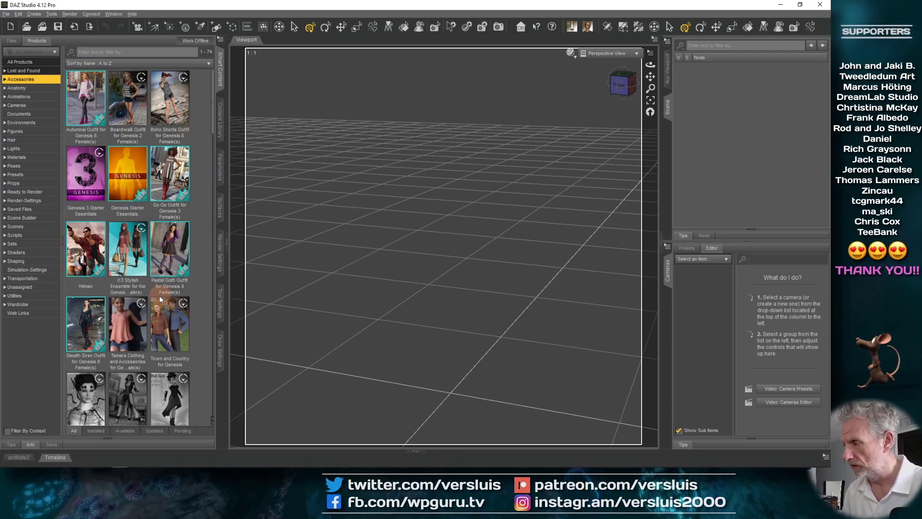
{"action": "left_click", "coordinate": [780, 6]}
- Launch DAZ Install Manager and dismiss its account sign-in dialog without signing in
{"action": "mouse_move", "coordinate": [77, 465]}
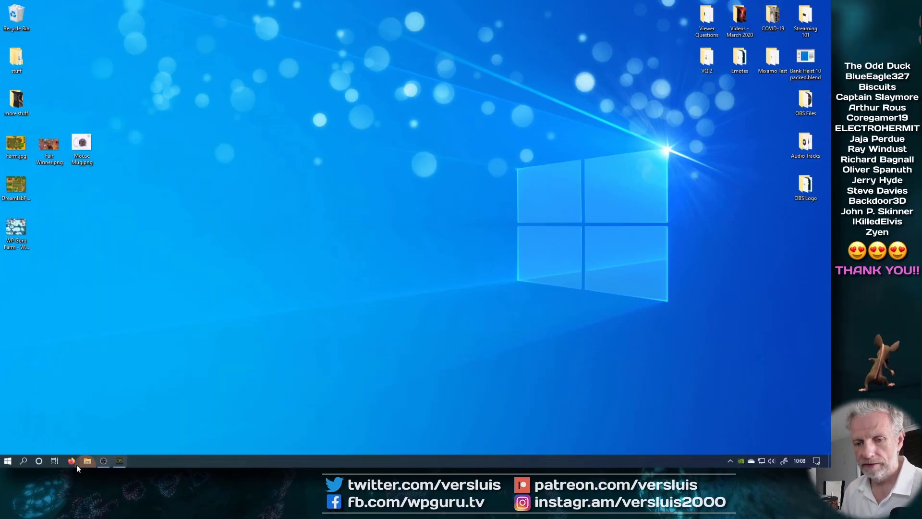
{"action": "left_click", "coordinate": [7, 460]}
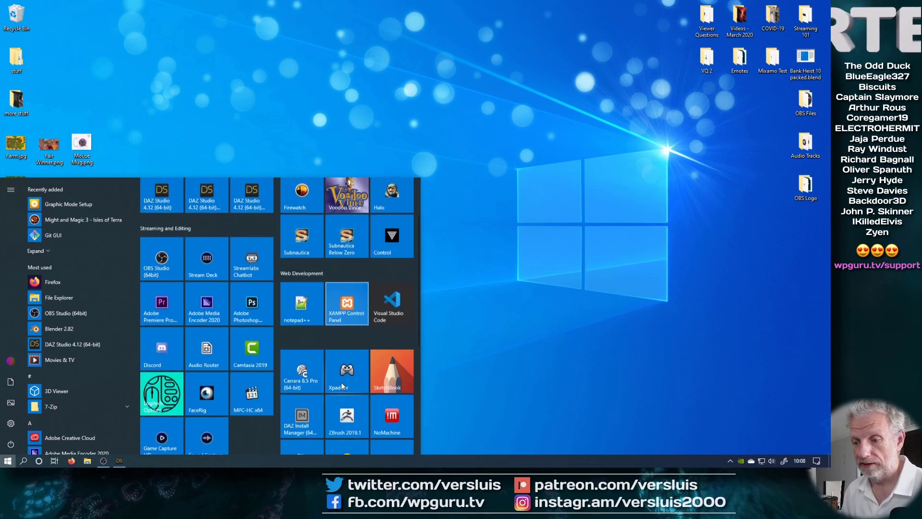
{"action": "left_click", "coordinate": [318, 404]}
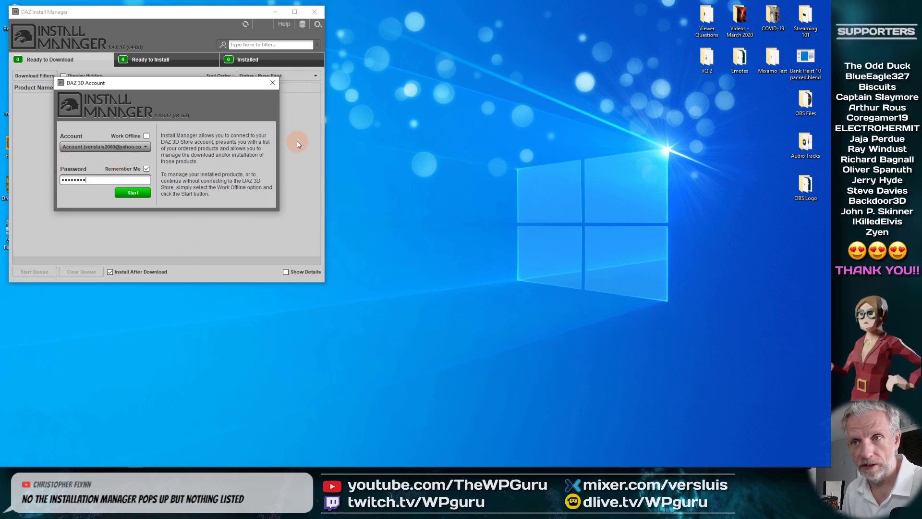
{"action": "left_click", "coordinate": [274, 85]}
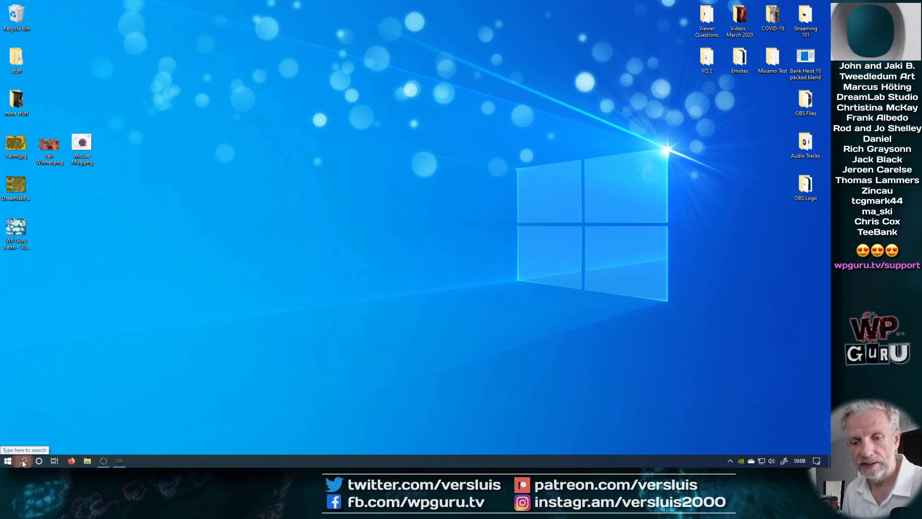
- Look up DAZ Install Manager (64-bit) among the installed Windows apps, show its uninstall option, and close the settings
{"action": "left_click", "coordinate": [22, 460]}
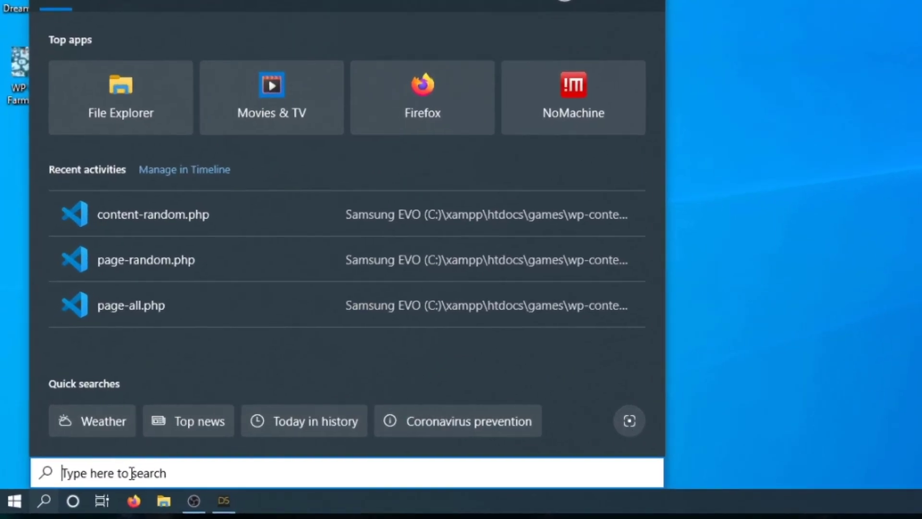
{"action": "type", "text": "add"}
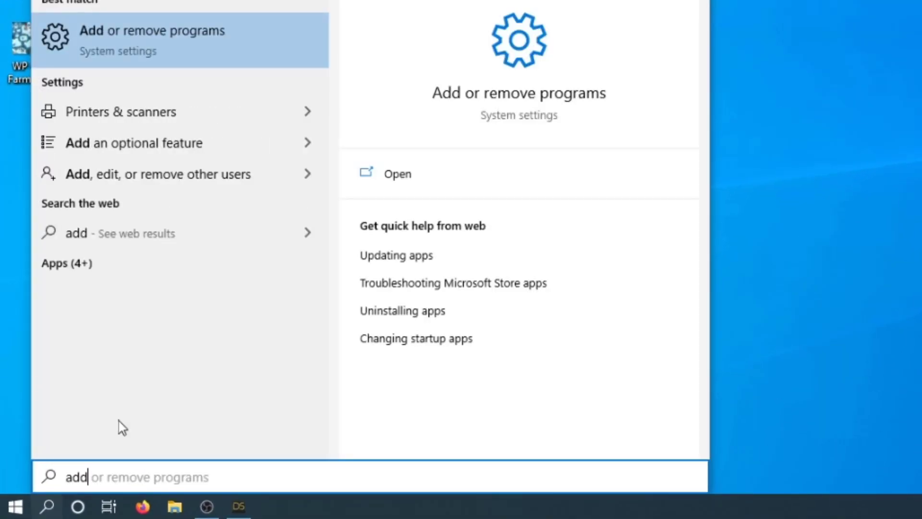
{"action": "left_click", "coordinate": [243, 39]}
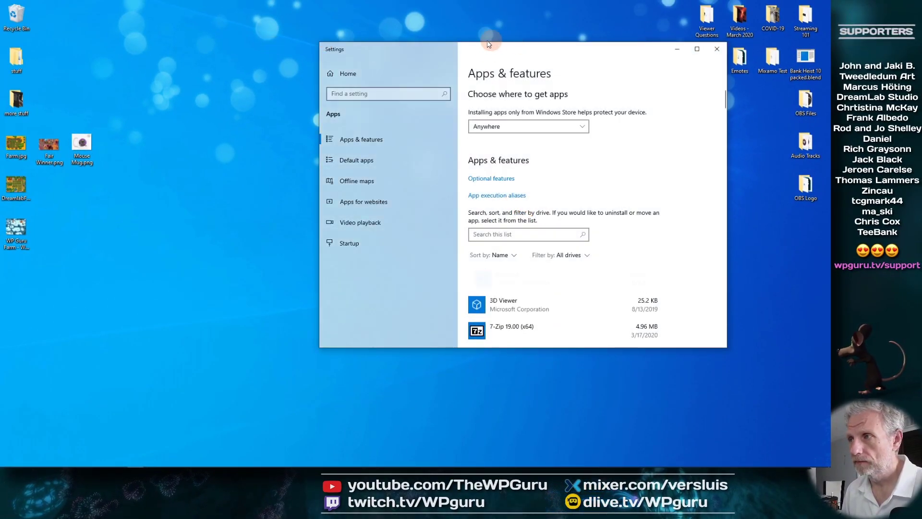
{"action": "left_click_drag", "start_coordinate": [484, 50], "coordinate": [229, 34]}
{"action": "scroll", "coordinate": [401, 230], "scroll_direction": "down", "scroll_amount": 3}
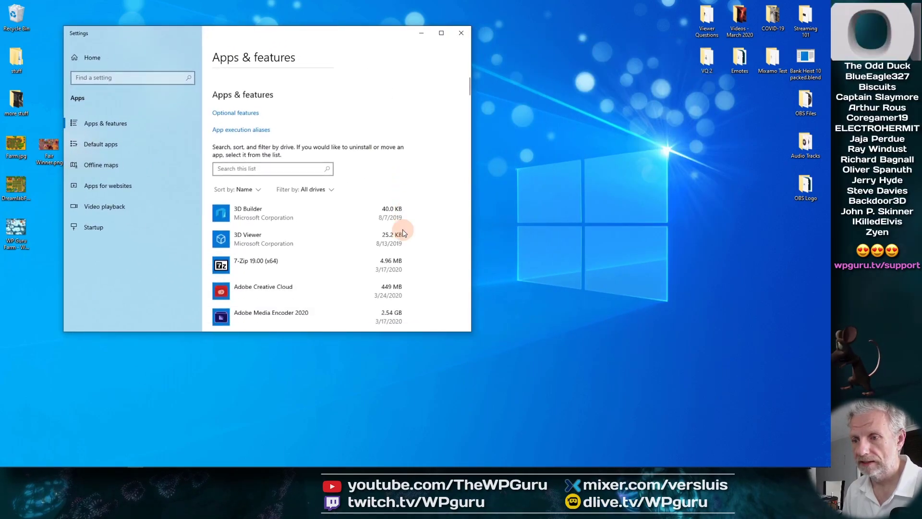
{"action": "scroll", "coordinate": [404, 233], "scroll_direction": "down", "scroll_amount": 6}
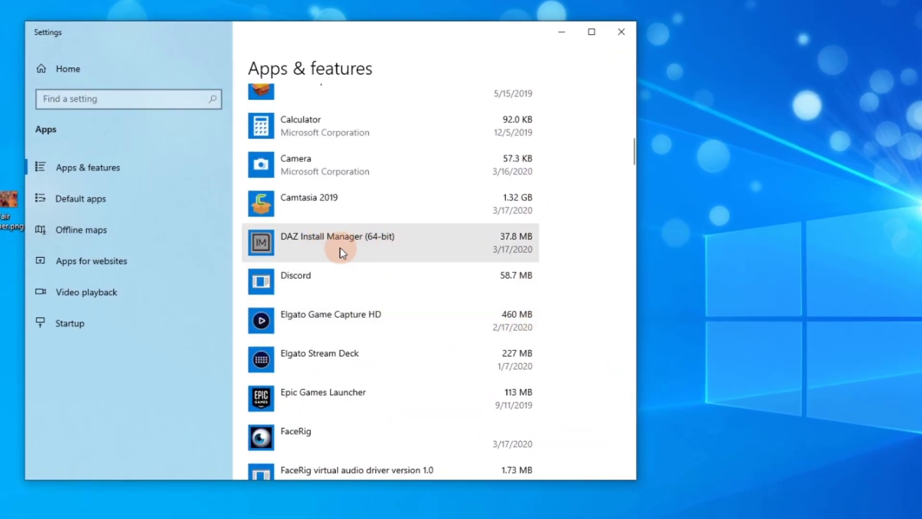
{"action": "left_click", "coordinate": [342, 250]}
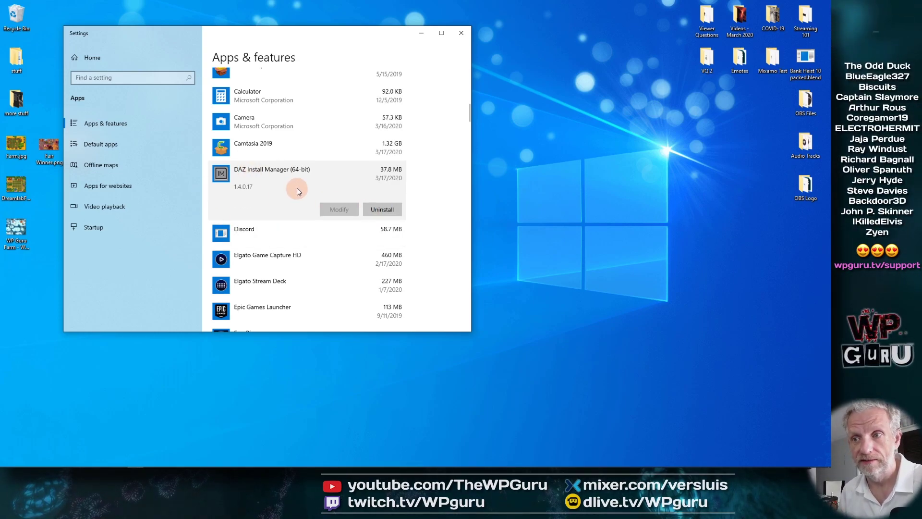
{"action": "left_click", "coordinate": [466, 37]}
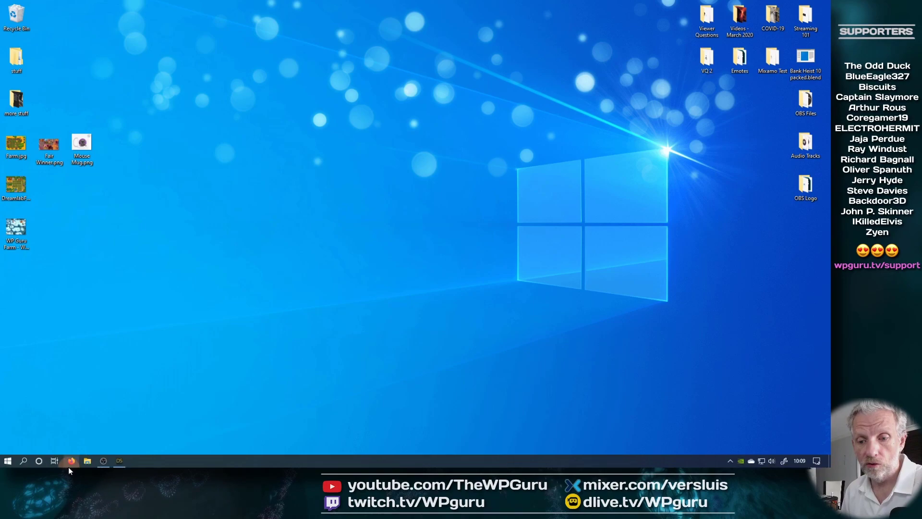
- Browse drive C in File Explorer to the AppData\Roaming folder of the personal user account
{"action": "left_click", "coordinate": [89, 460]}
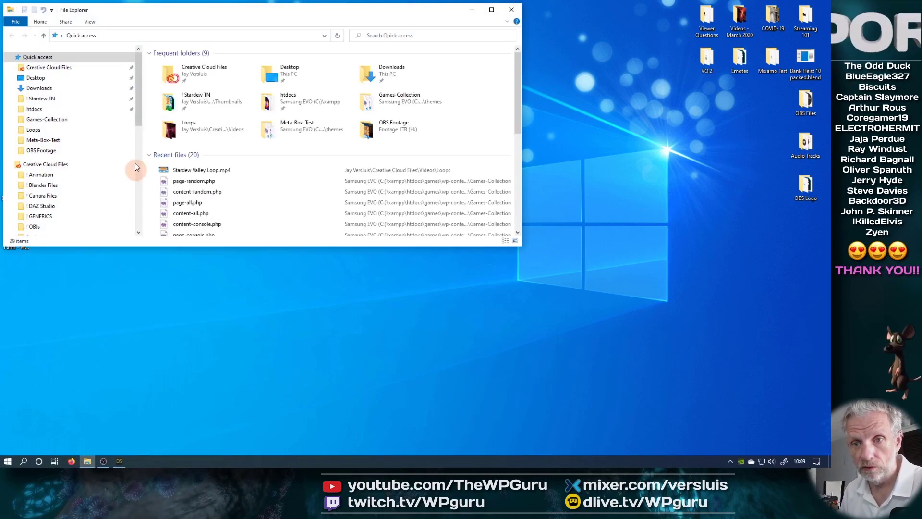
{"action": "left_click_drag", "start_coordinate": [138, 111], "coordinate": [143, 215]}
{"action": "left_click", "coordinate": [65, 140]}
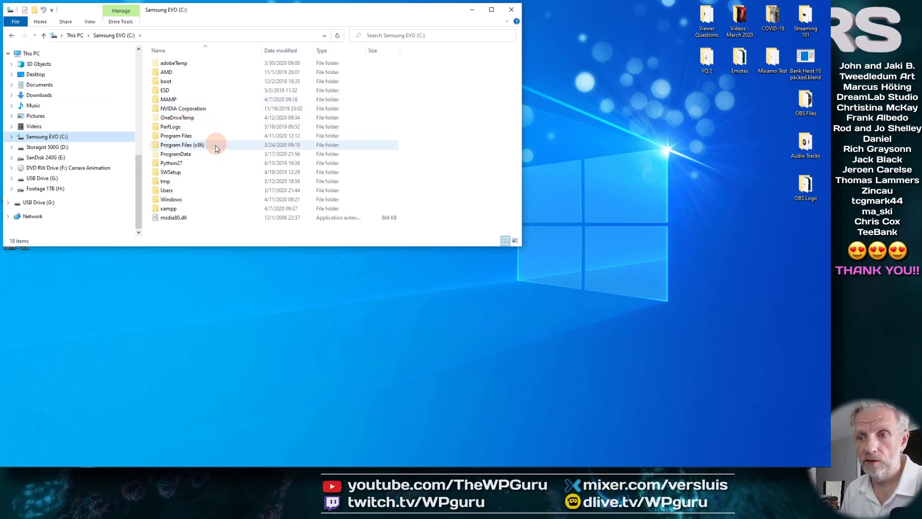
{"action": "double_click", "coordinate": [182, 191]}
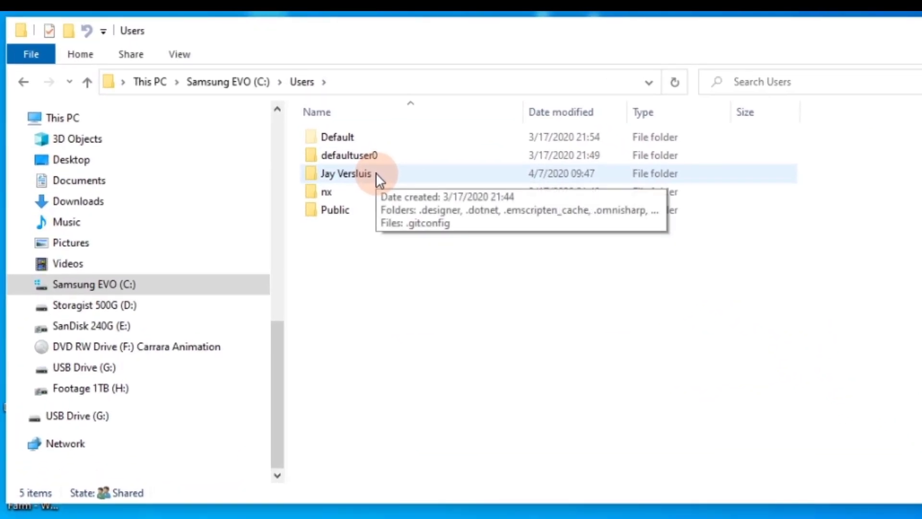
{"action": "double_click", "coordinate": [346, 174]}
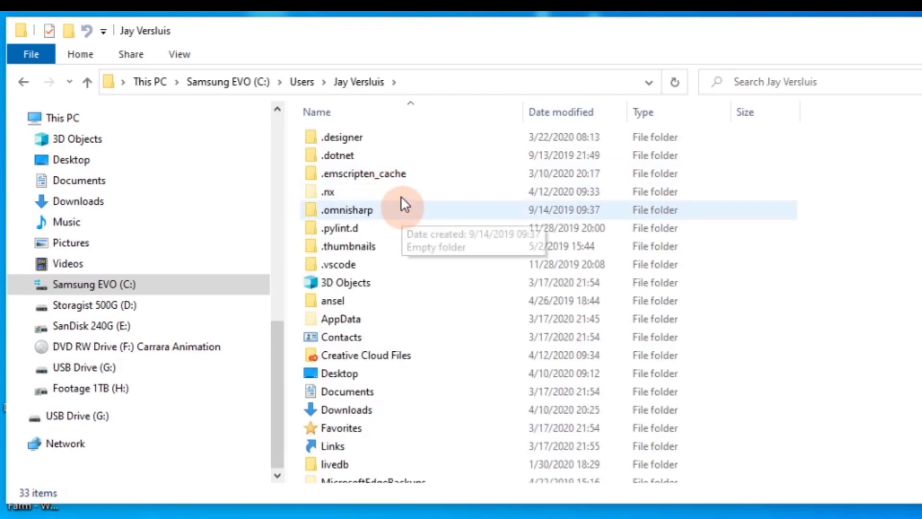
{"action": "double_click", "coordinate": [372, 317]}
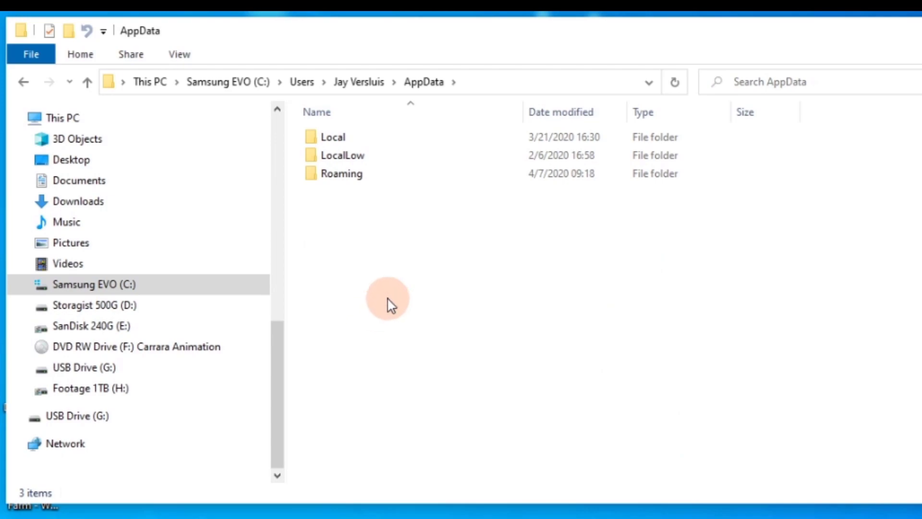
{"action": "double_click", "coordinate": [377, 173]}
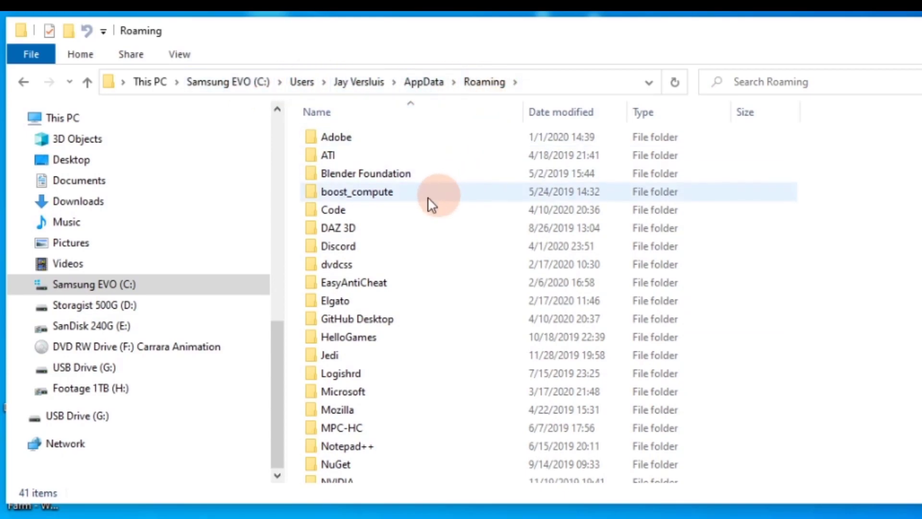
- Examine the contents of the DAZ 3D folder, return to Roaming, and show the folder's available actions
{"action": "left_click", "coordinate": [366, 232]}
{"action": "double_click", "coordinate": [367, 232]}
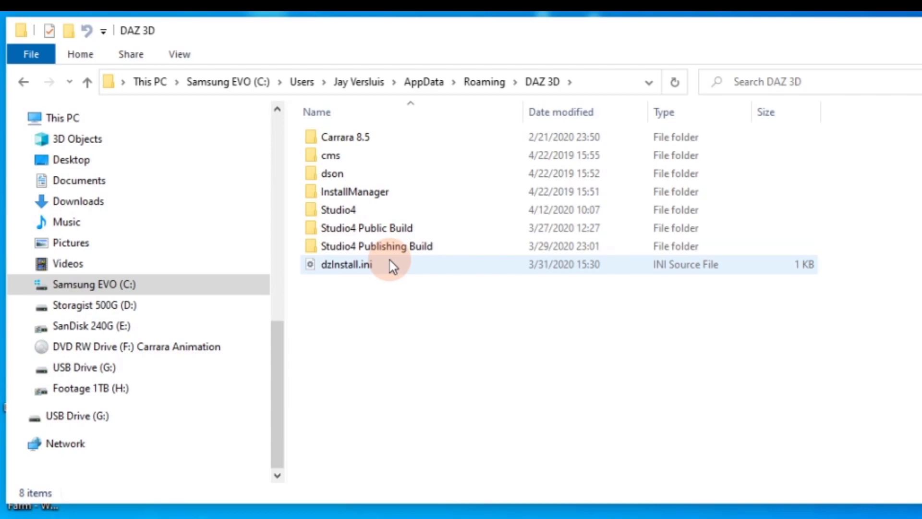
{"action": "left_click", "coordinate": [471, 85]}
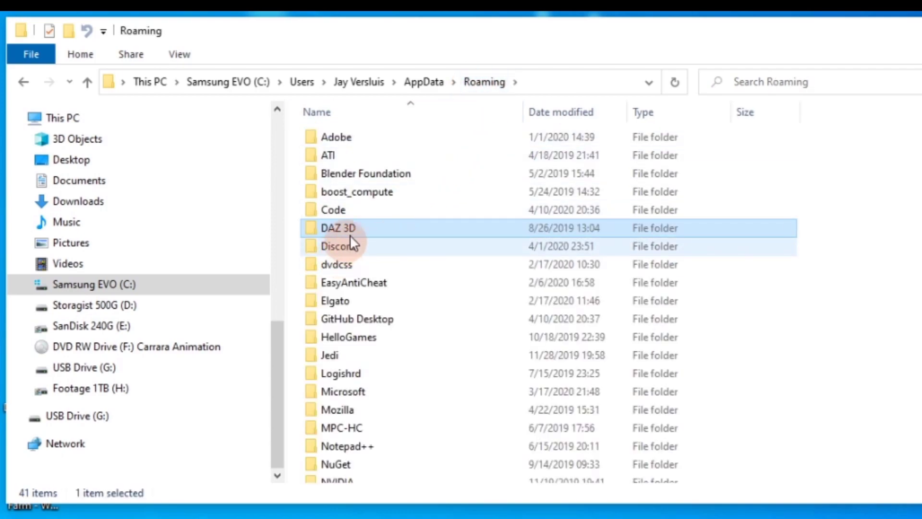
{"action": "right_click", "coordinate": [361, 228]}
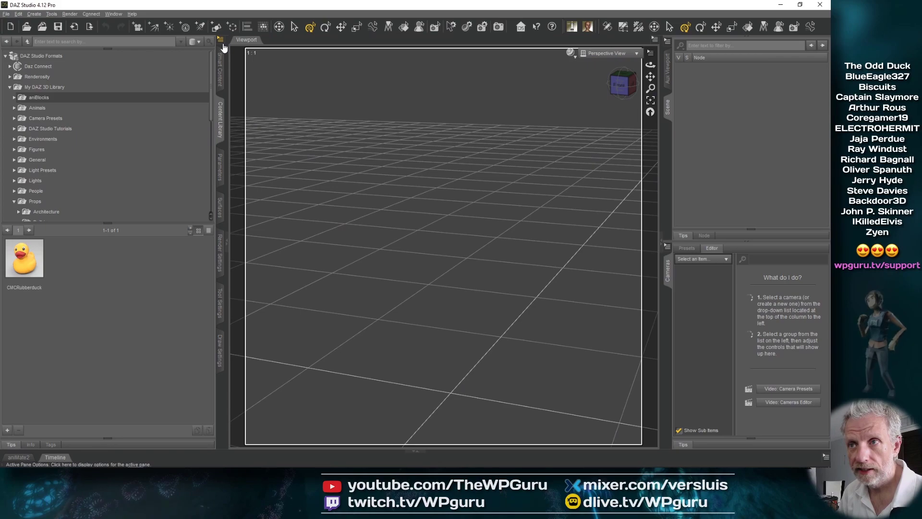
- Open Content DB Maintenance from Smart Content in DAZ Studio and move its dialog over the viewport
{"action": "left_click", "coordinate": [219, 77]}
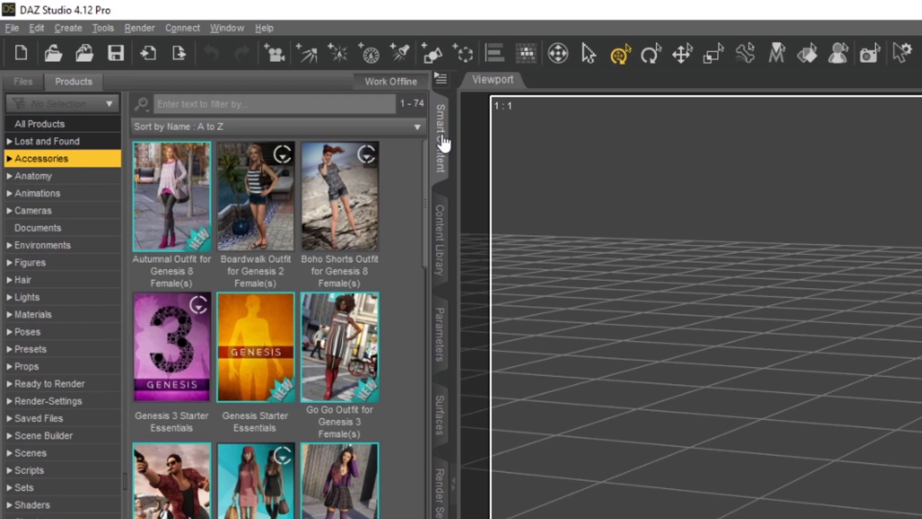
{"action": "left_click", "coordinate": [442, 78]}
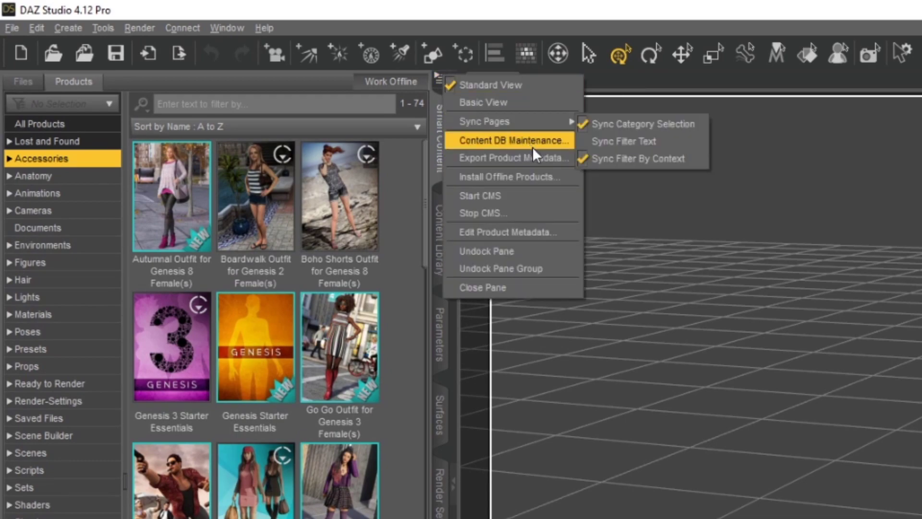
{"action": "left_click", "coordinate": [570, 140]}
{"action": "left_click_drag", "start_coordinate": [824, 399], "coordinate": [686, 177]}
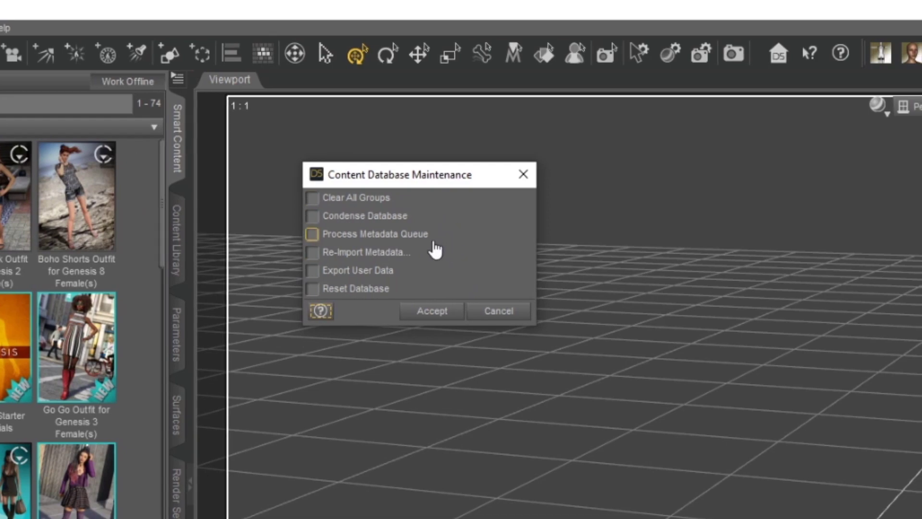
- Select Process Metadata Queue and Re-Import Metadata for the content database maintenance
{"action": "left_click", "coordinate": [398, 236]}
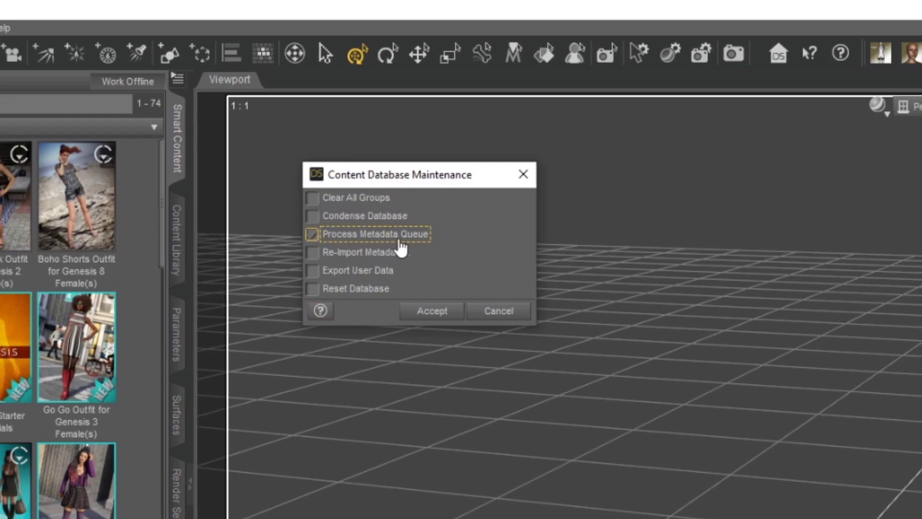
{"action": "left_click", "coordinate": [391, 254]}
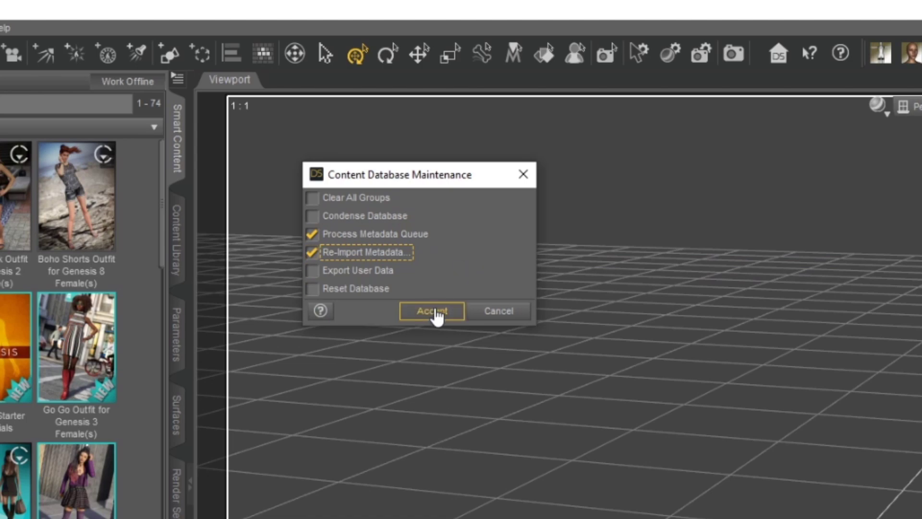
{"action": "key", "text": "space"}
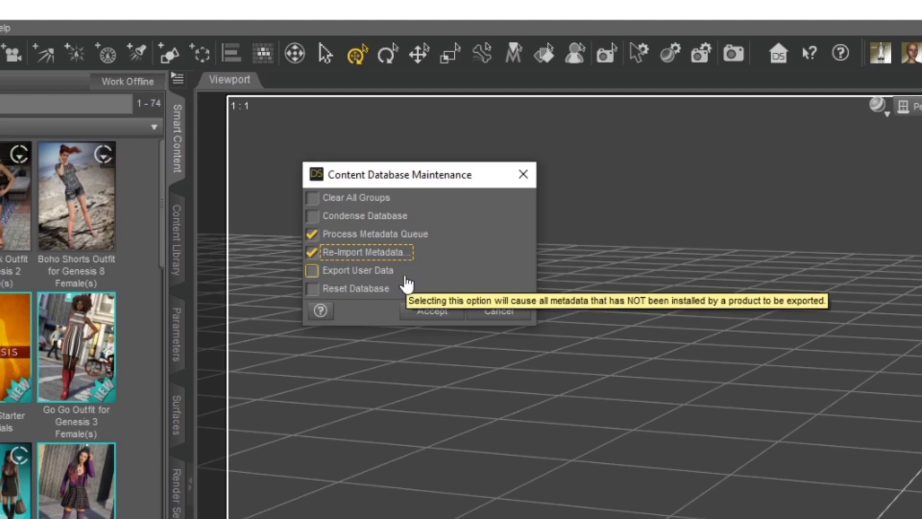
- Switch the maintenance selection from Process Metadata Queue and Re-Import Metadata to Reset Database
{"action": "left_click", "coordinate": [365, 236]}
{"action": "left_click", "coordinate": [363, 255]}
{"action": "left_click", "coordinate": [370, 289]}
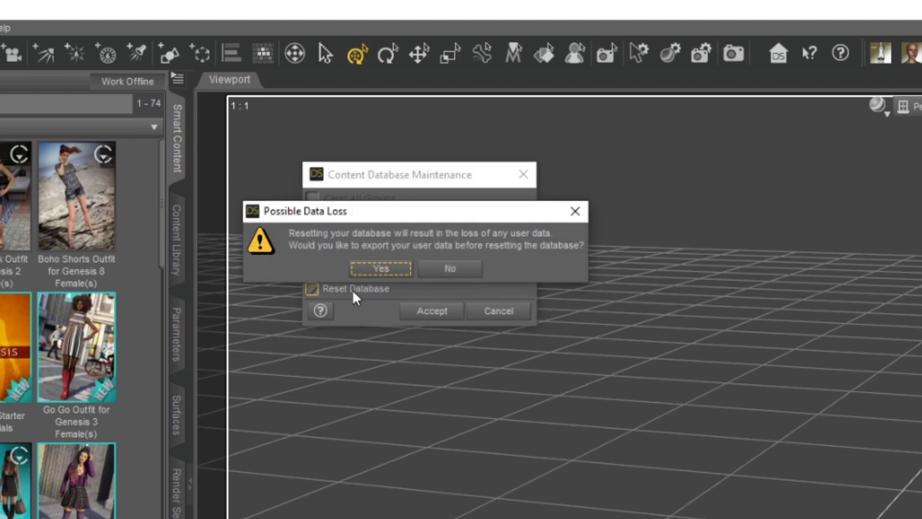